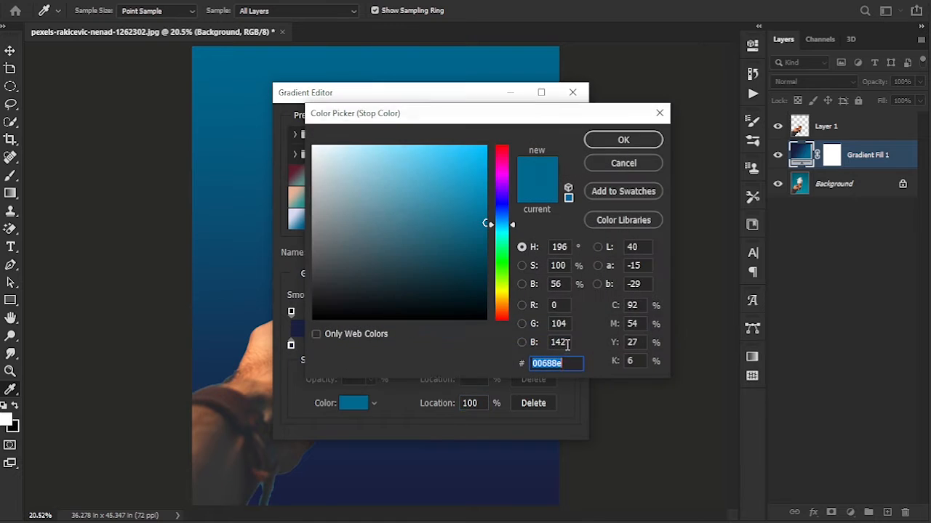
# Step: Apply the linear gradient fill with its end colour stop at #00688e and an angle of 90°
pyautogui.click(623, 140)
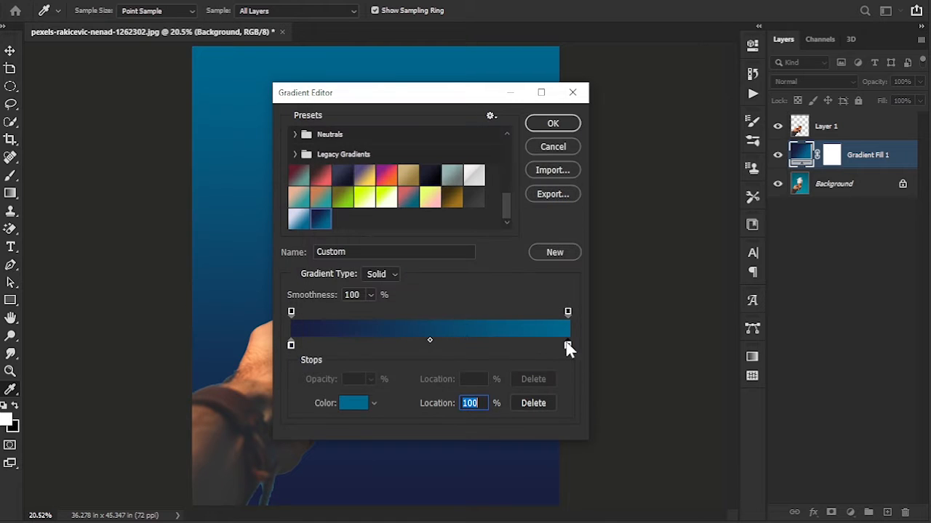
pyautogui.click(553, 124)
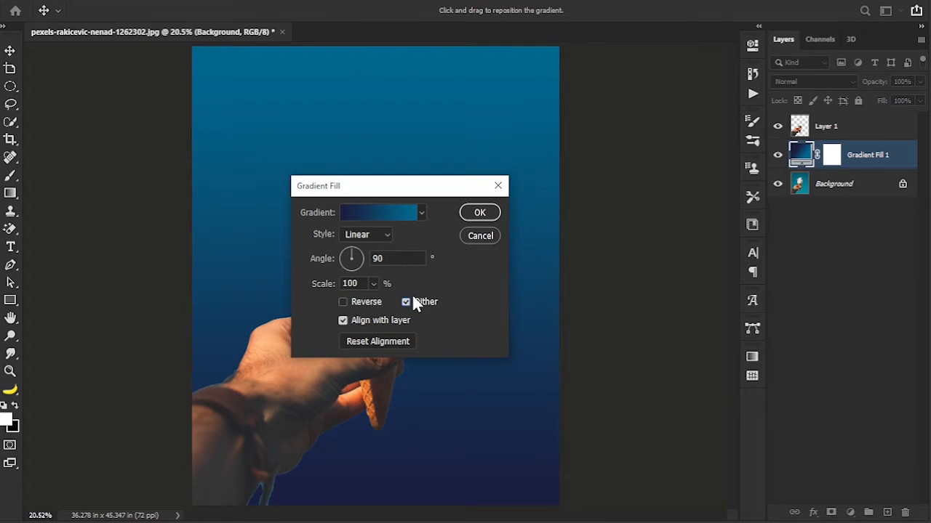
pyautogui.click(482, 212)
pyautogui.click(832, 205)
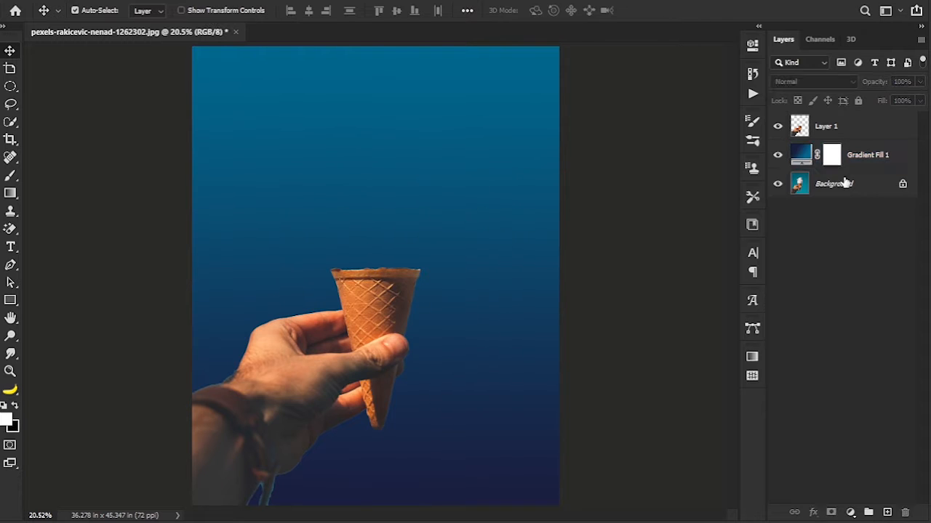
# Step: Place the storm clouds photo pexels-andrew-beatson-3742711 above the gradient fill and scale it to cover the canvas
pyautogui.click(850, 153)
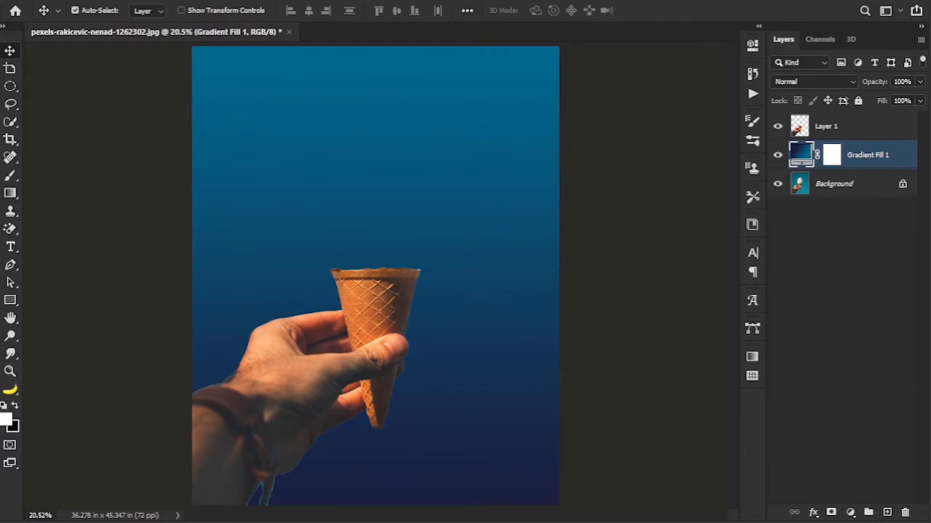
pyautogui.moveTo(373, 398); pyautogui.dragTo(373, 505)
pyautogui.moveTo(372, 149); pyautogui.dragTo(369, 44)
pyautogui.click(652, 13)
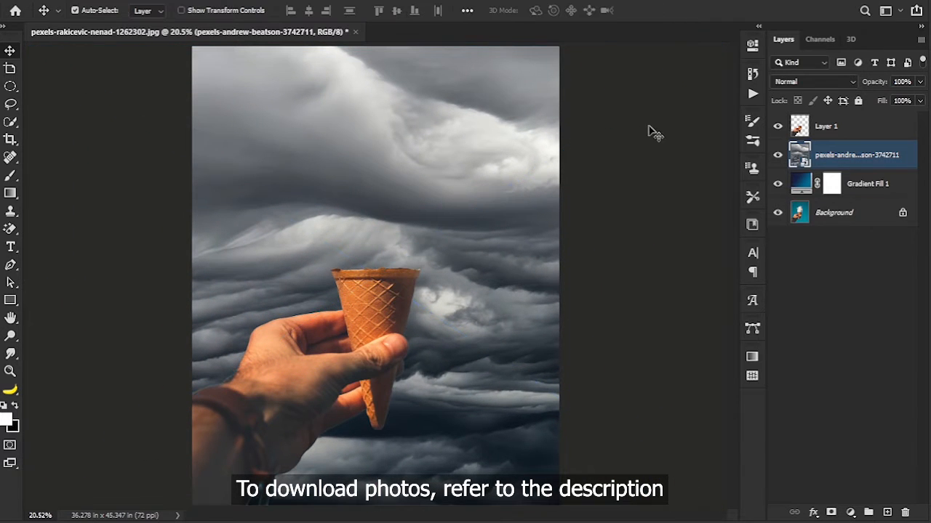
# Step: Add a Channel Mixer adjustment above the storm clouds with red at +68%, and lower the clouds photo's opacity
pyautogui.click(850, 513)
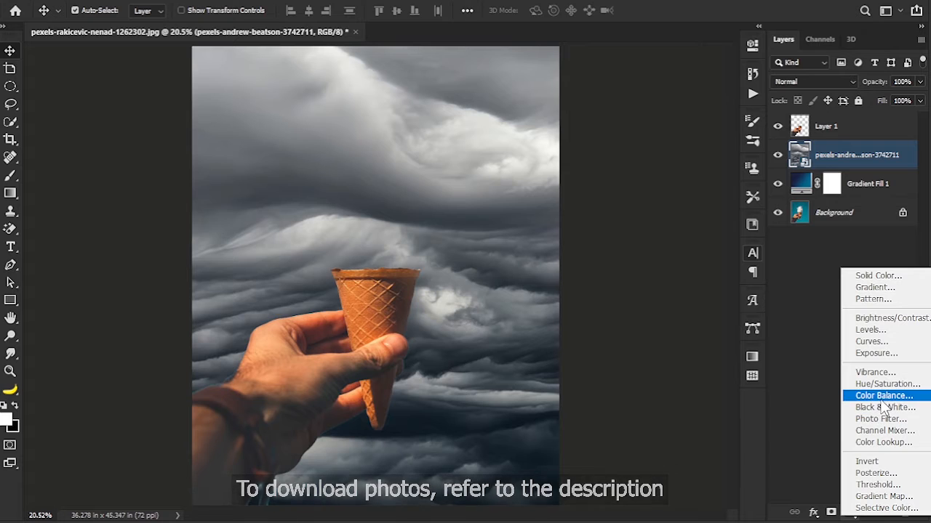
pyautogui.click(893, 430)
pyautogui.moveTo(687, 150); pyautogui.dragTo(677, 154)
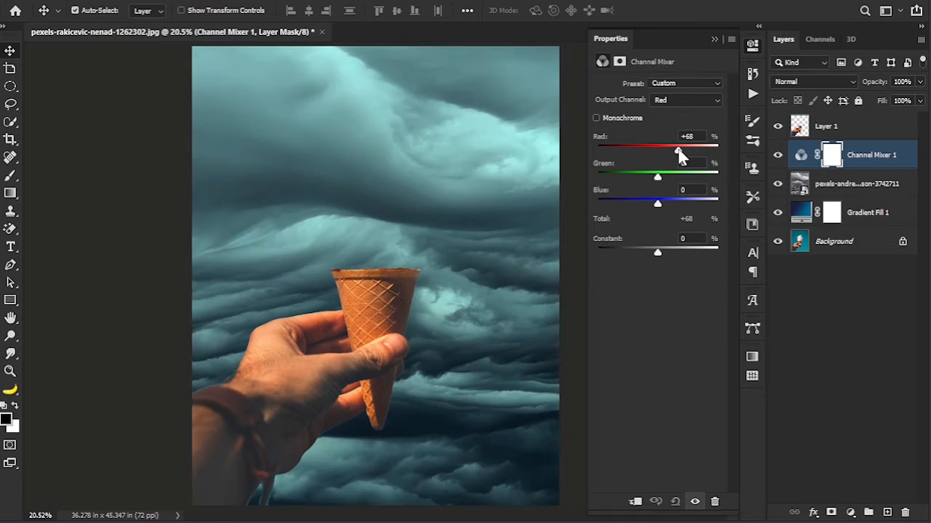
pyautogui.click(714, 40)
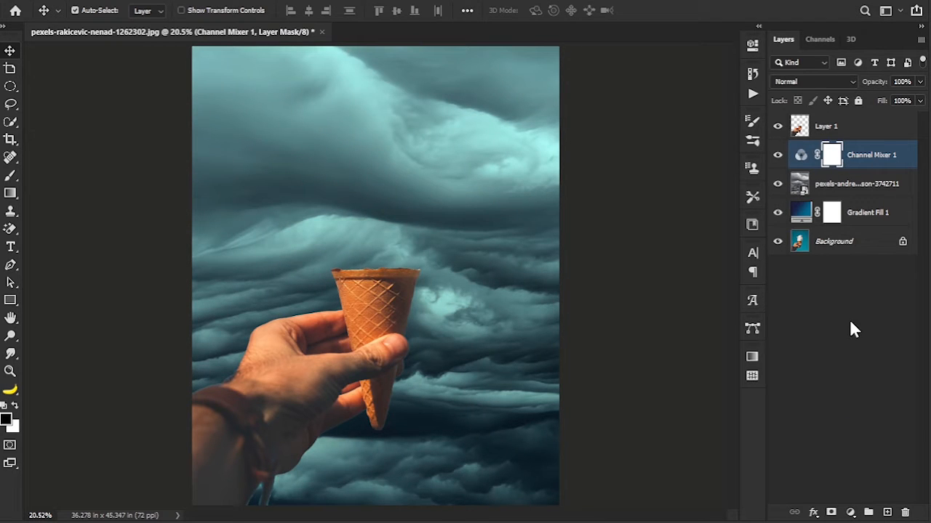
pyautogui.moveTo(842, 198); pyautogui.dragTo(852, 155)
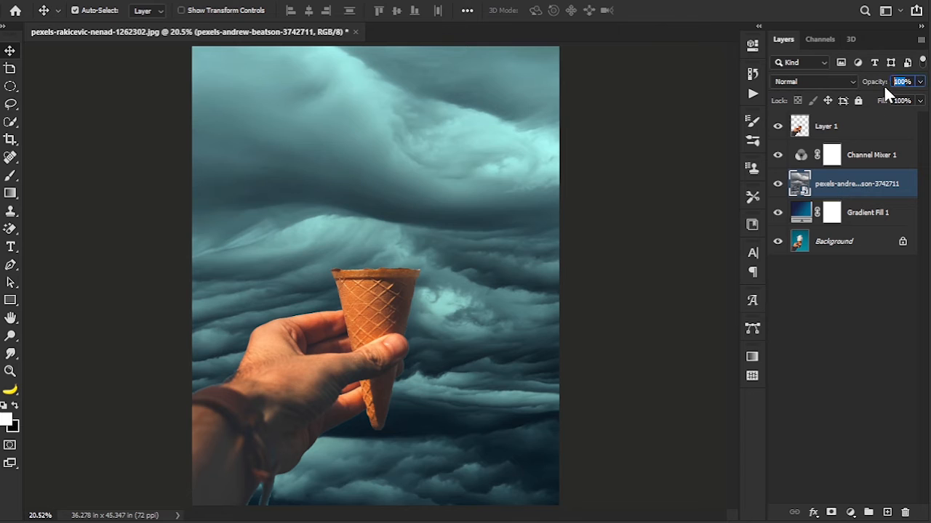
pyautogui.click(867, 300)
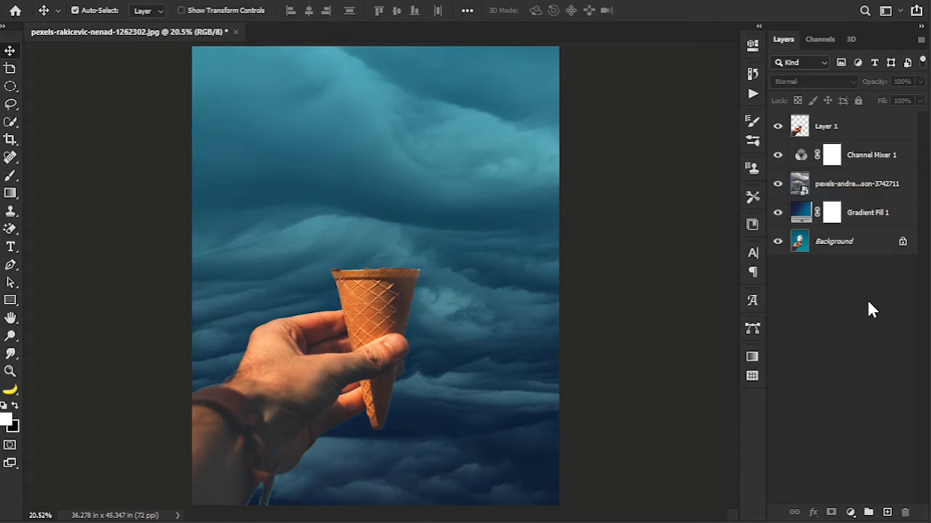
# Step: Place the starry image O7GZST0, rotate it 90°, and scale it to 74.64% so it covers the canvas
pyautogui.click(858, 134)
pyautogui.moveTo(929, 280); pyautogui.dragTo(407, 260)
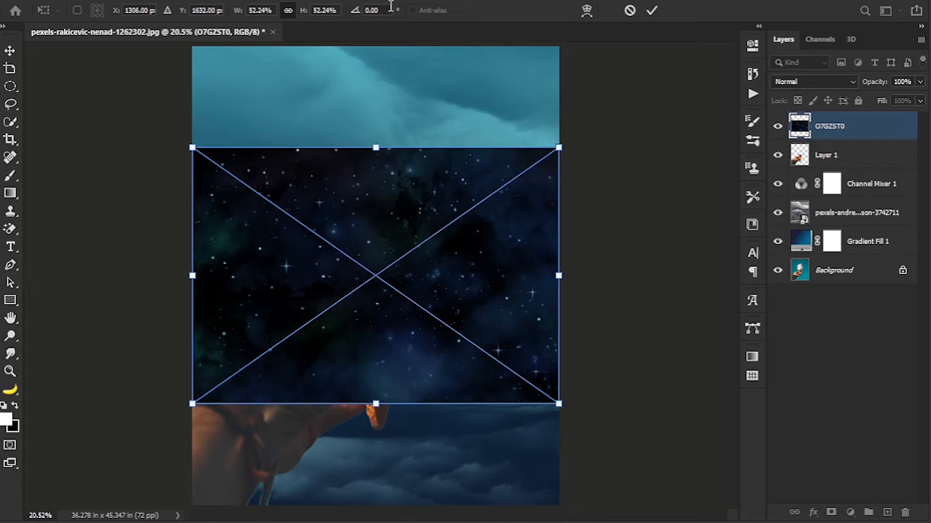
pyautogui.write('90')
pyautogui.press('Return')
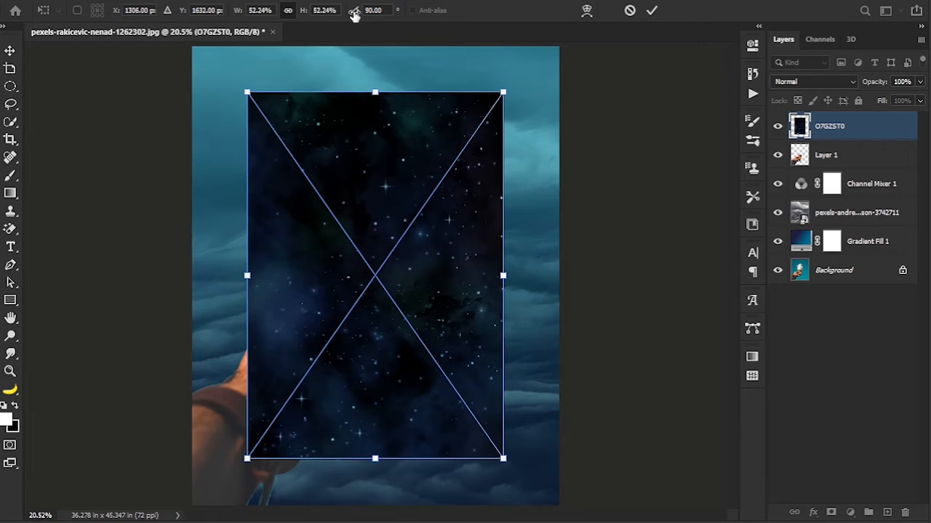
pyautogui.moveTo(378, 94); pyautogui.dragTo(376, 46)
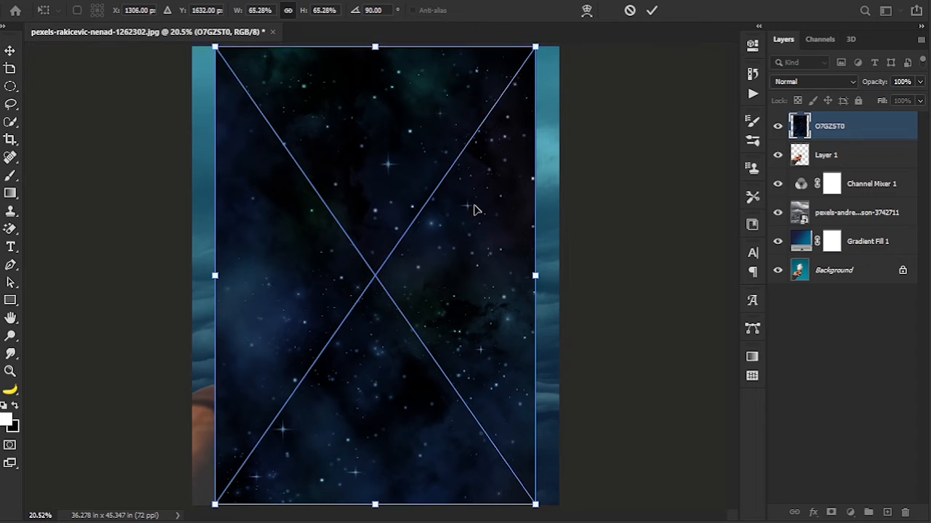
pyautogui.moveTo(535, 274); pyautogui.dragTo(557, 275)
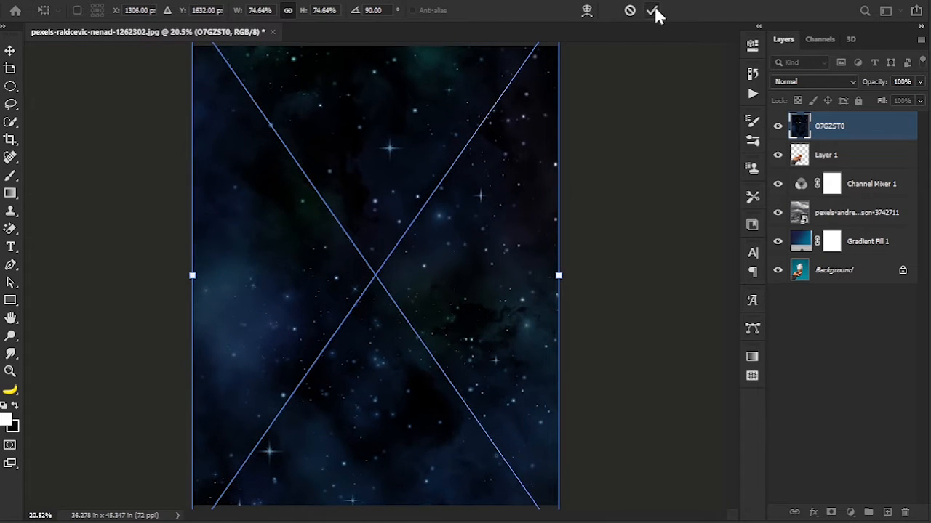
pyautogui.press('Return')
# Step: Move the O7GZST0 stars layer below Layer 1 and set its opacity to 38%
pyautogui.moveTo(862, 129); pyautogui.dragTo(867, 171)
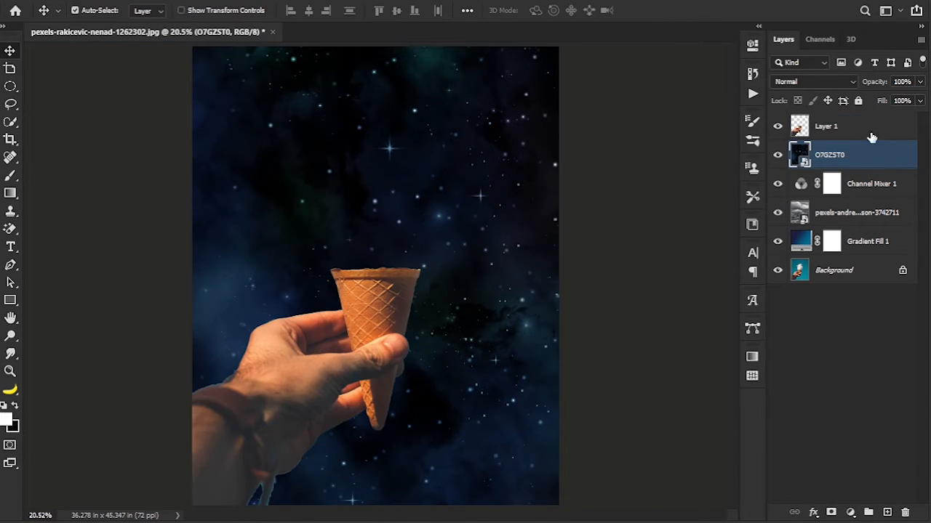
pyautogui.write('38')
pyautogui.press('Return')
pyautogui.click(851, 364)
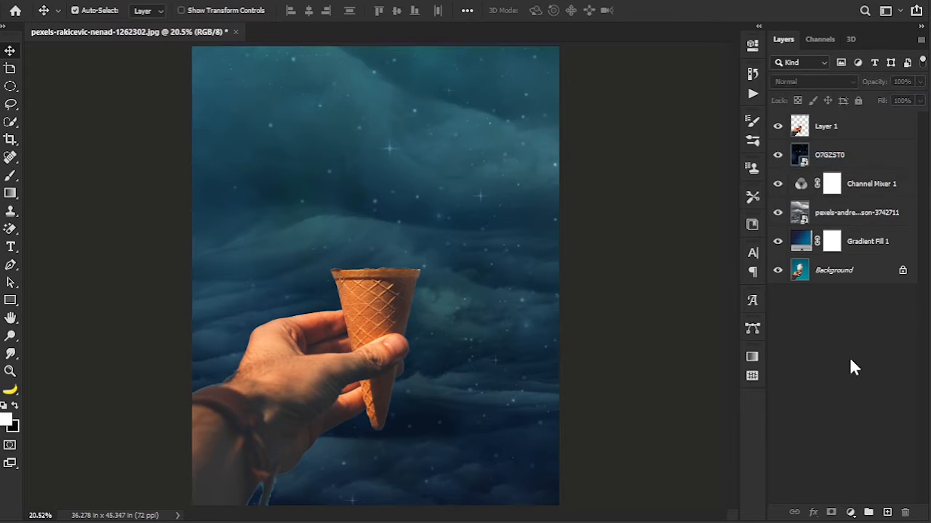
# Step: Duplicate the Channel Mixer 1 adjustment and bring the copy to the top of the layer stack
pyautogui.click(842, 126)
pyautogui.click(856, 186)
pyautogui.hotkey('ctrl', 'j')
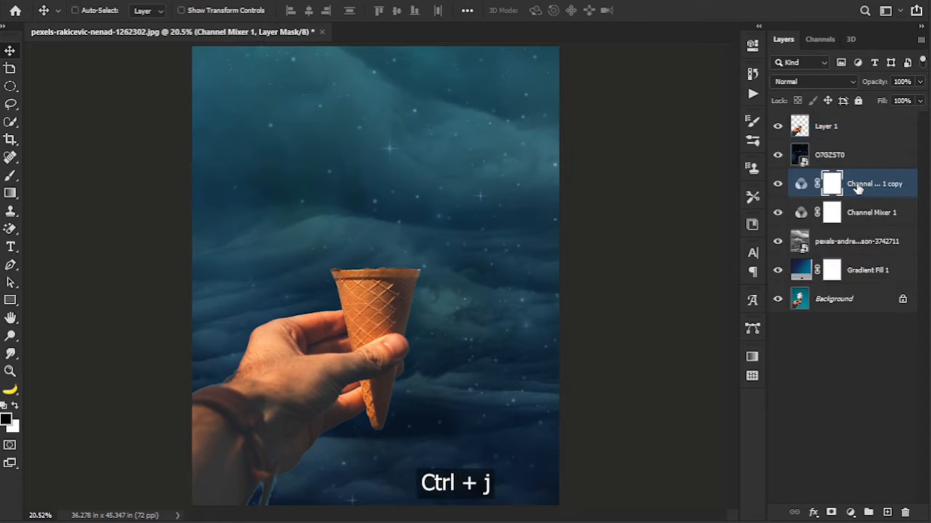
pyautogui.hotkey('ctrl', 'shift', ']')
# Step: Clip Channel Mixer 1 to the storm clouds photo and its copy to the hand cutout on Layer 1
pyautogui.click(852, 218)
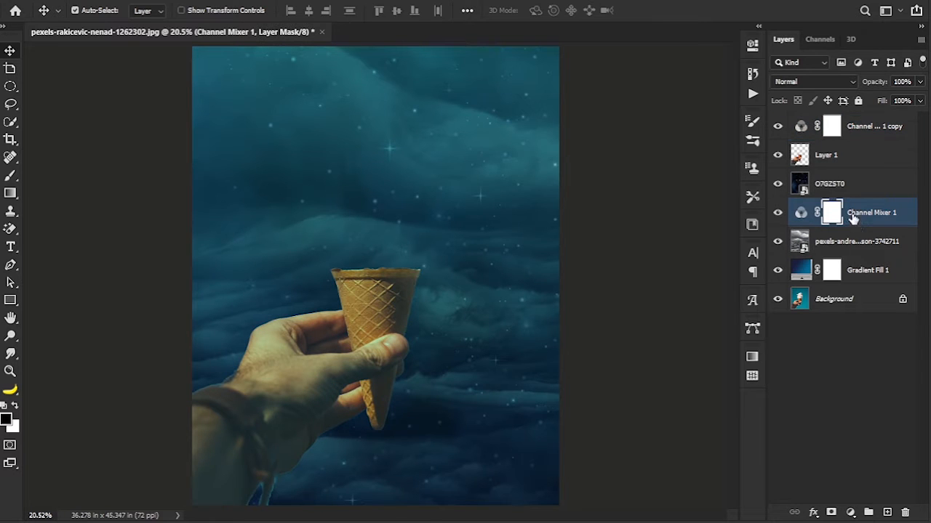
pyautogui.keyDown('alt'); pyautogui.click(852, 226); pyautogui.keyUp('alt')
pyautogui.click(856, 139)
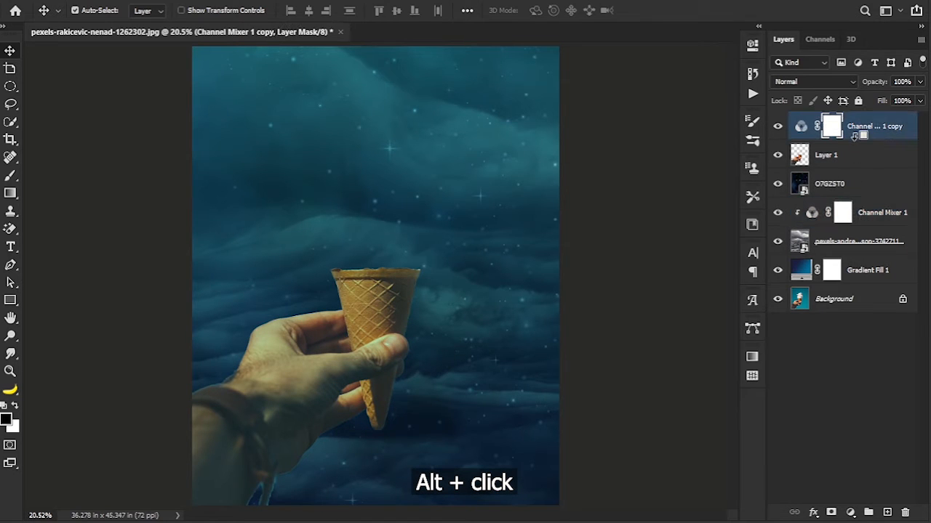
pyautogui.keyDown('alt'); pyautogui.click(856, 138); pyautogui.keyUp('alt')
pyautogui.click(842, 367)
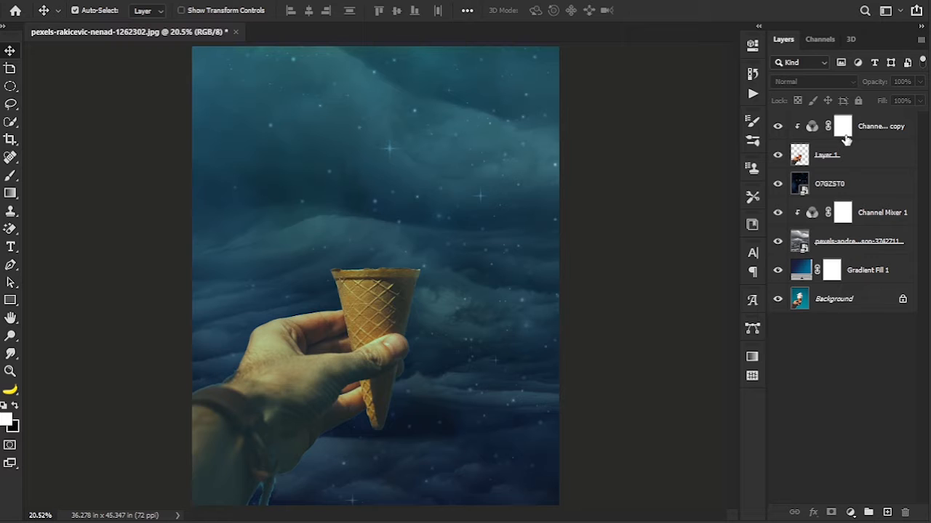
# Step: Add a Hue/Saturation adjustment above all layers with the hue set to +113
pyautogui.click(876, 128)
pyautogui.click(852, 513)
pyautogui.click(872, 377)
pyautogui.moveTo(657, 136); pyautogui.dragTo(702, 147)
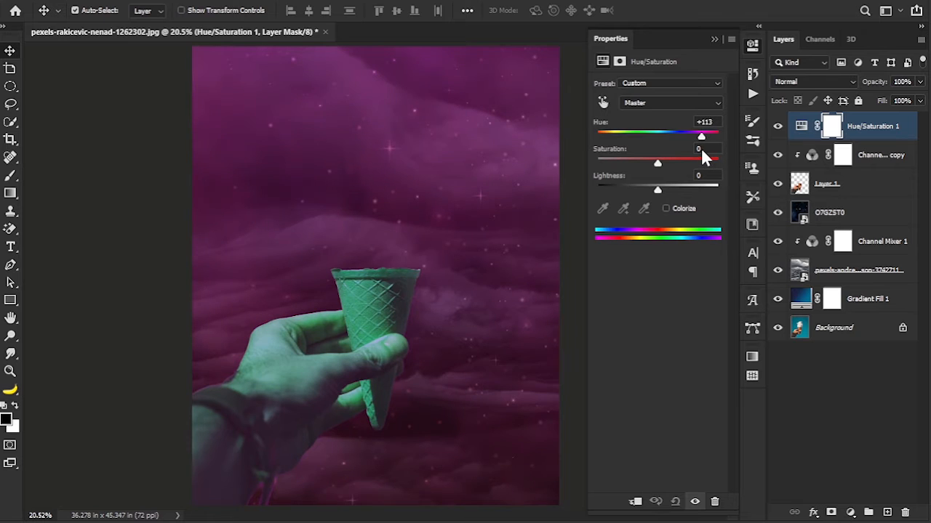
pyautogui.click(714, 38)
# Step: Place the moon photo pexels-johannes-plenio-1114900 scaled to 193% and set its blend mode to Linear Dodge (Add)
pyautogui.click(871, 398)
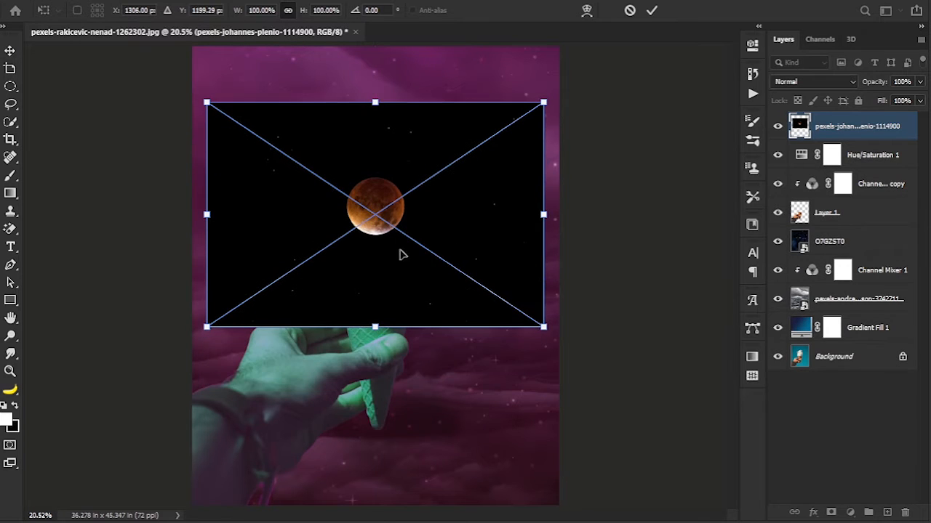
pyautogui.moveTo(545, 215); pyautogui.dragTo(700, 214)
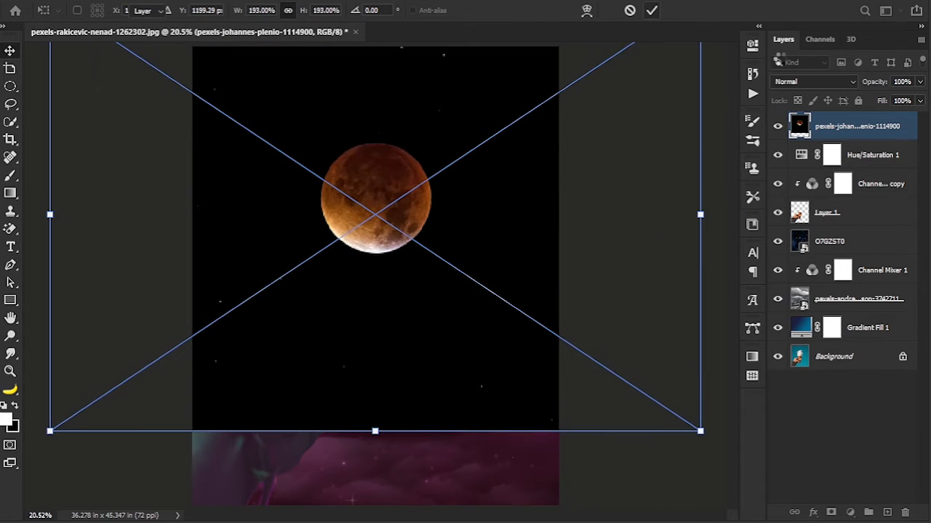
pyautogui.click(651, 10)
pyautogui.click(810, 82)
pyautogui.click(826, 218)
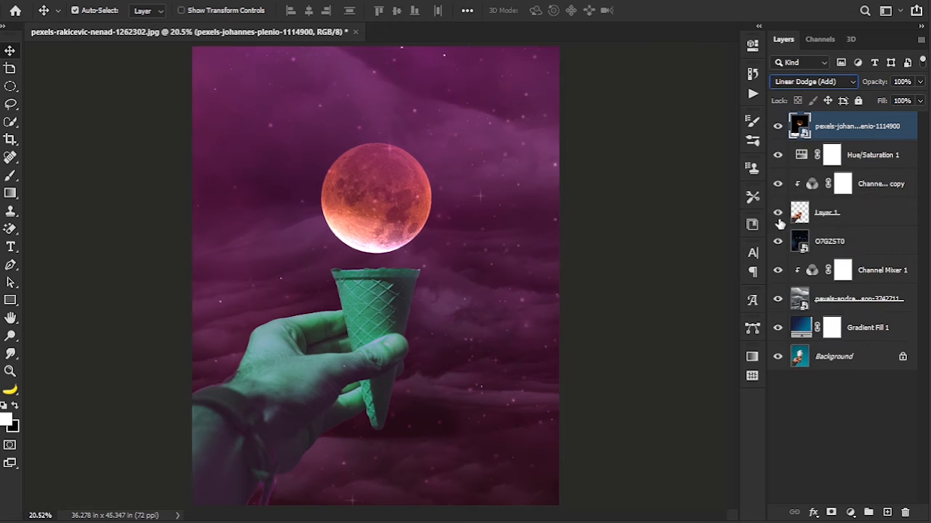
# Step: Slightly enlarge the moon, seat it on the cone's rim like an ice cream scoop, and move its layer directly below Layer 1
pyautogui.hotkey('ctrl', 't')
pyautogui.moveTo(377, 433); pyautogui.dragTo(377, 447)
pyautogui.moveTo(350, 288)
pyautogui.mouseDown()
pyautogui.moveTo(358, 312)
pyautogui.moveTo(355, 301)
pyautogui.mouseUp()
pyautogui.click(651, 10)
pyautogui.moveTo(808, 129); pyautogui.dragTo(842, 236)
pyautogui.hotkey('ctrl', 't')
pyautogui.moveTo(397, 313); pyautogui.dragTo(397, 322)
pyautogui.click(651, 10)
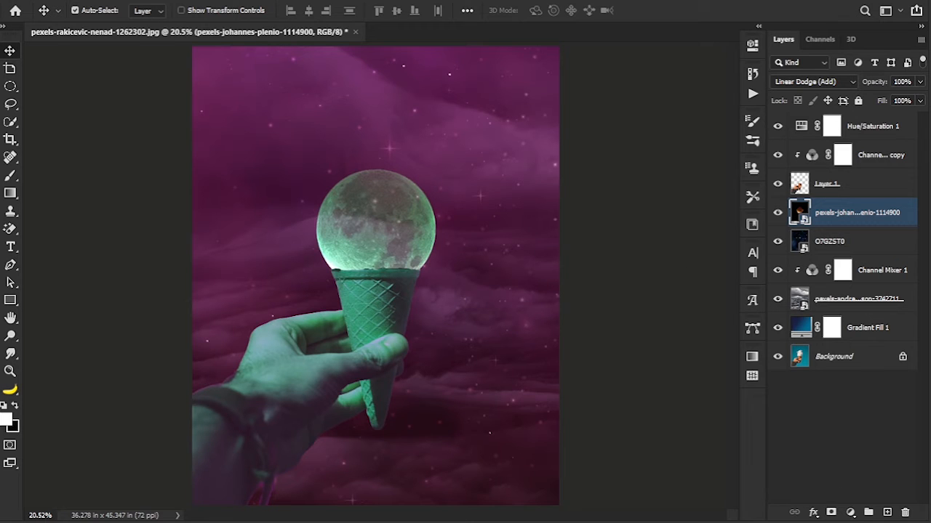
# Step: Place the Pngtree cloud_71798 image at about 330% beside the moon's right edge and move its layer to the top of the stack
pyautogui.moveTo(557, 292); pyautogui.dragTo(557, 292)
pyautogui.moveTo(397, 278); pyautogui.dragTo(459, 267)
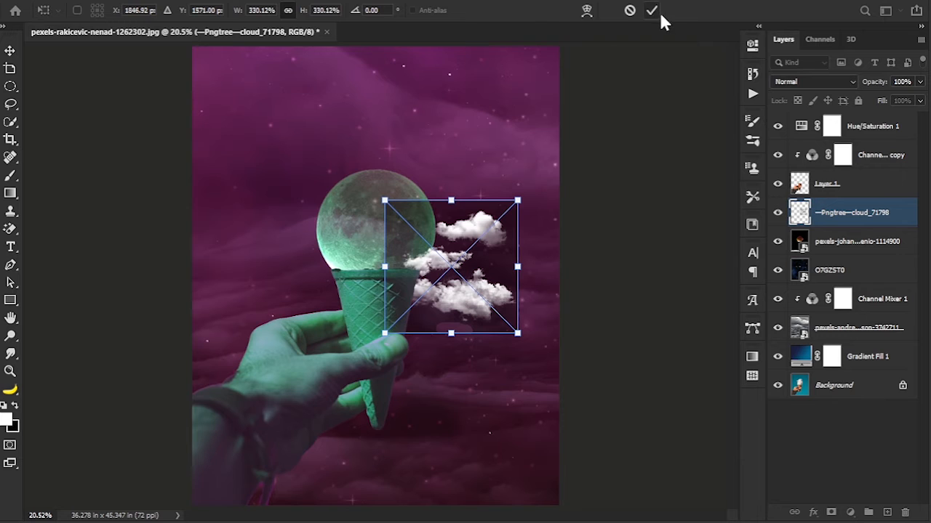
pyautogui.click(652, 10)
pyautogui.moveTo(851, 212); pyautogui.dragTo(850, 122)
pyautogui.moveTo(494, 283); pyautogui.dragTo(494, 264)
# Step: Set the cloud_71798 layer's blend mode to Screen, then enlarge the clouds and reposition them against the moon's right side
pyautogui.click(812, 82)
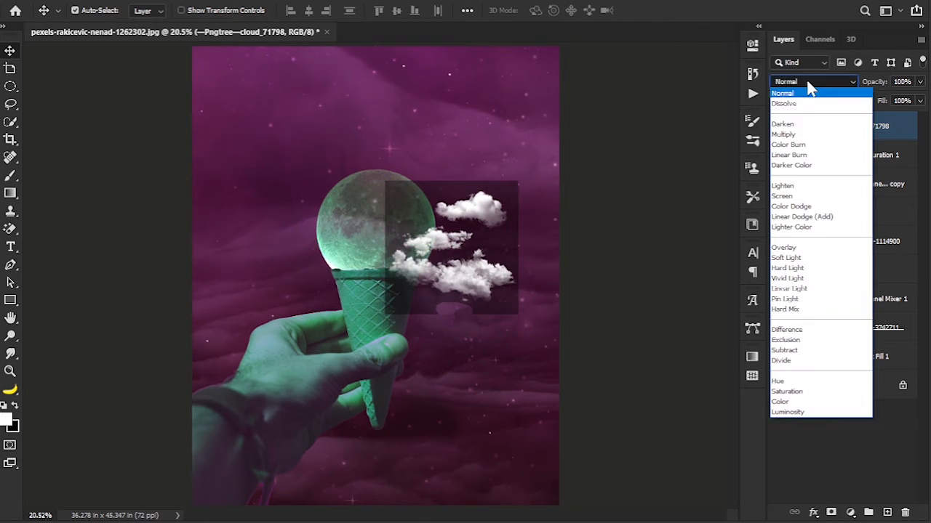
pyautogui.click(794, 202)
pyautogui.hotkey('ctrl', 't')
pyautogui.moveTo(452, 181); pyautogui.dragTo(452, 155)
pyautogui.moveTo(468, 222); pyautogui.dragTo(473, 234)
pyautogui.click(653, 10)
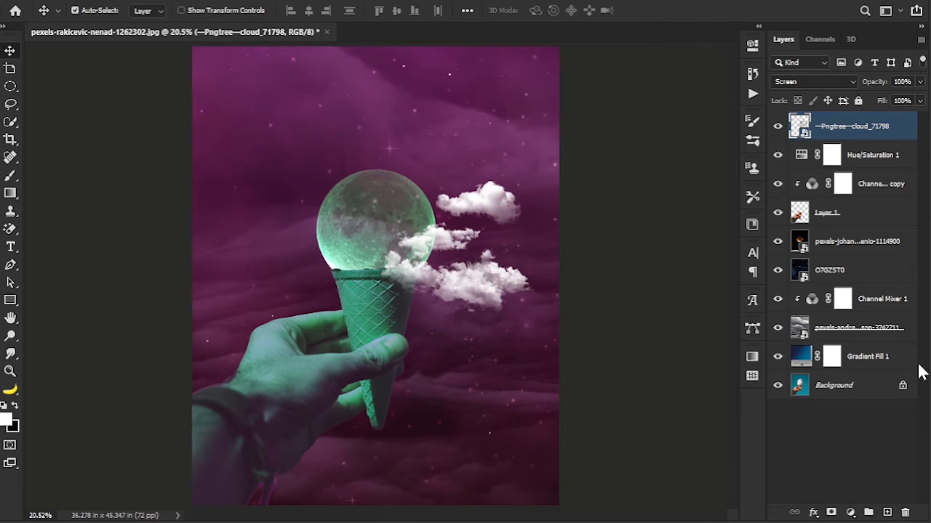
# Step: Place the Pngtree white cloud image (3595697), enlarge it, and position it across the moon's lower left edge
pyautogui.moveTo(636, 372); pyautogui.dragTo(331, 338)
pyautogui.moveTo(336, 264); pyautogui.dragTo(253, 261)
pyautogui.moveTo(293, 183); pyautogui.dragTo(291, 150)
pyautogui.moveTo(303, 220); pyautogui.dragTo(296, 240)
pyautogui.moveTo(386, 269); pyautogui.dragTo(339, 269)
pyautogui.moveTo(299, 288); pyautogui.dragTo(325, 283)
pyautogui.click(652, 10)
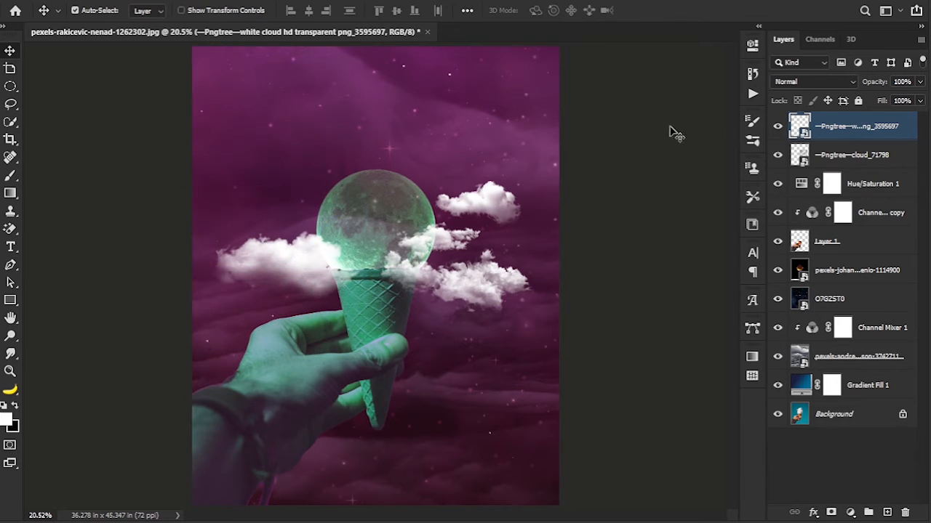
# Step: Create a new top layer and choose the star 3 brush from the magic_brushes_sparkle_and_streak_effects set
pyautogui.click(886, 512)
pyautogui.click(10, 176)
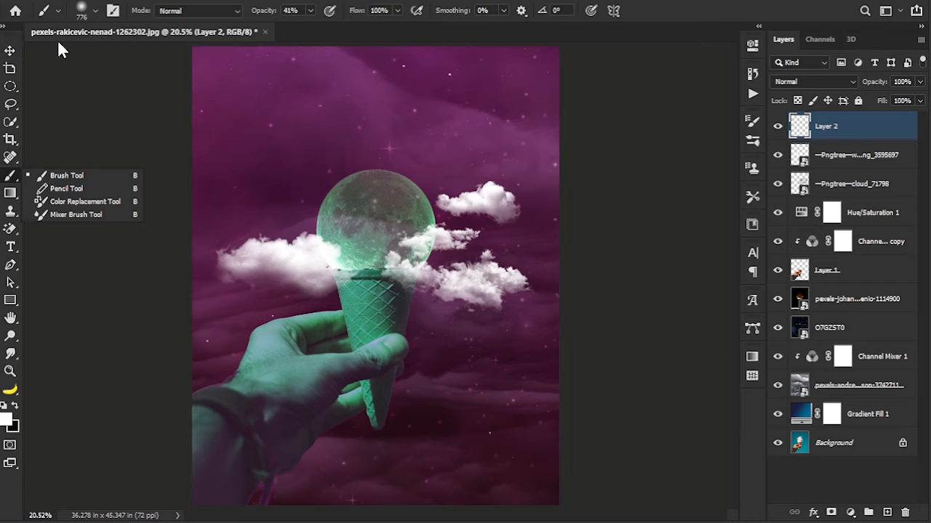
pyautogui.click(93, 12)
pyautogui.moveTo(191, 182); pyautogui.dragTo(200, 311)
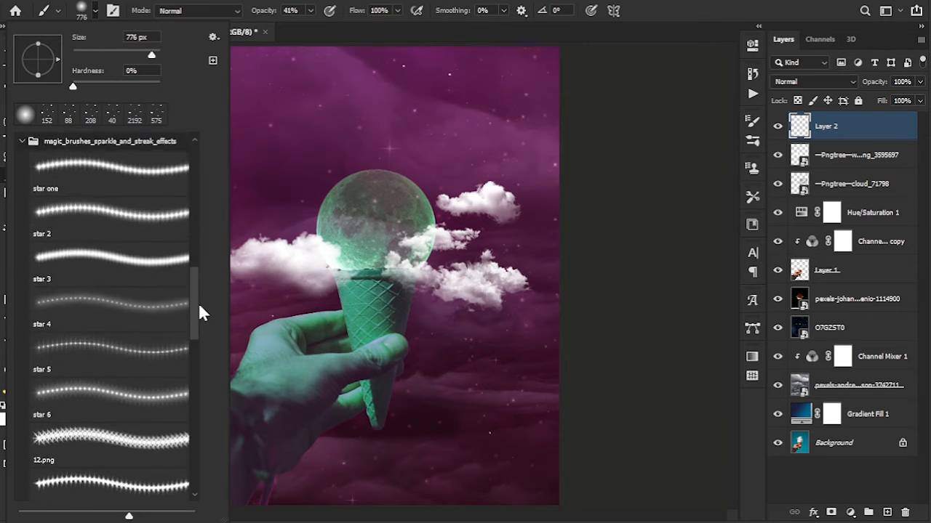
pyautogui.doubleClick(145, 262)
pyautogui.moveTo(361, 217)
pyautogui.mouseDown()
pyautogui.moveTo(444, 243)
pyautogui.moveTo(721, 252)
pyautogui.mouseUp()
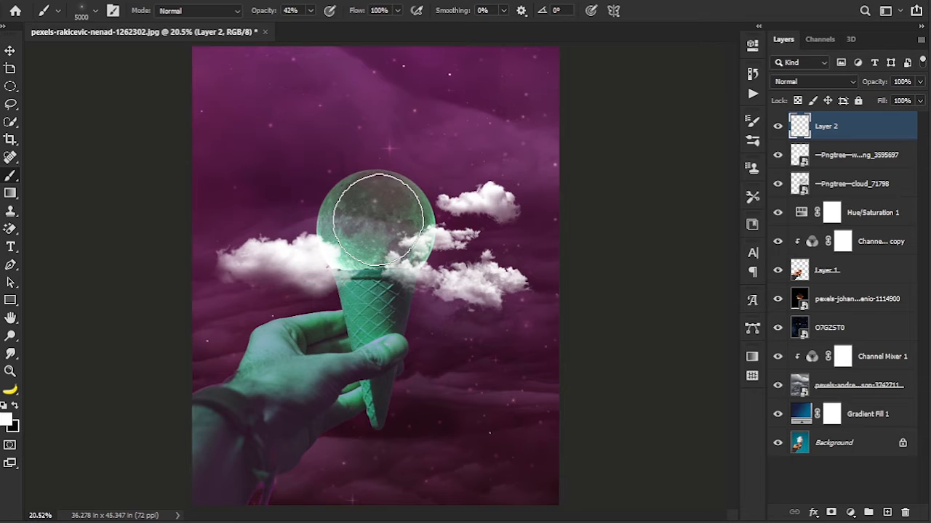
# Step: Set the brush opacity to 100% and stamp a white glow several times over the moon's centre on Layer 2
pyautogui.click(375, 223)
pyautogui.hotkey('ctrl', 'z')
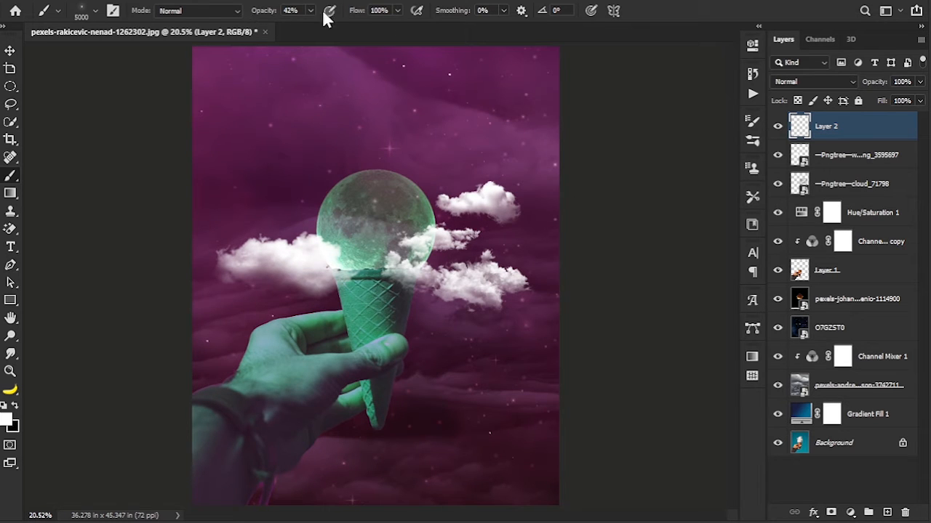
pyautogui.moveTo(268, 13); pyautogui.dragTo(313, 13)
pyautogui.click(380, 229)
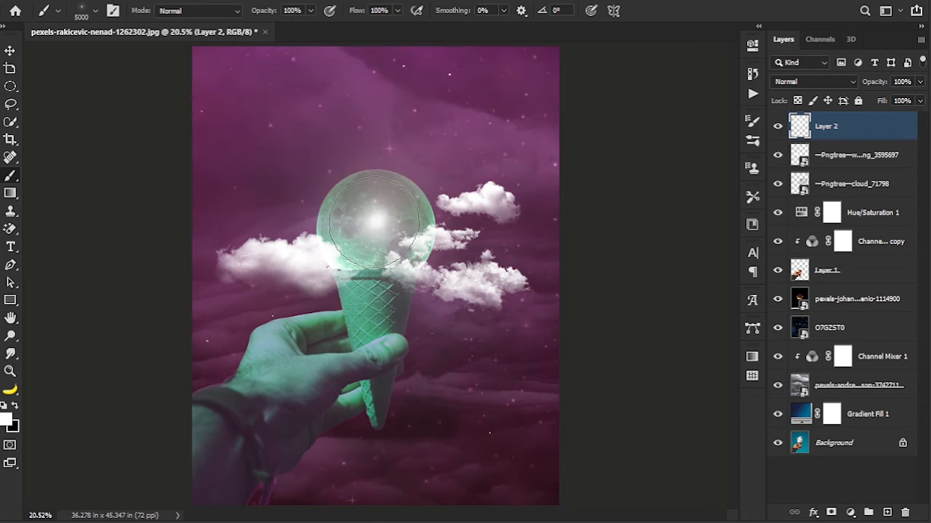
pyautogui.click(380, 235)
pyautogui.click(380, 235)
# Step: Lower the opacity of the glow on Layer 2
pyautogui.moveTo(880, 85); pyautogui.dragTo(865, 94)
pyautogui.press('v')
pyautogui.click(687, 206)
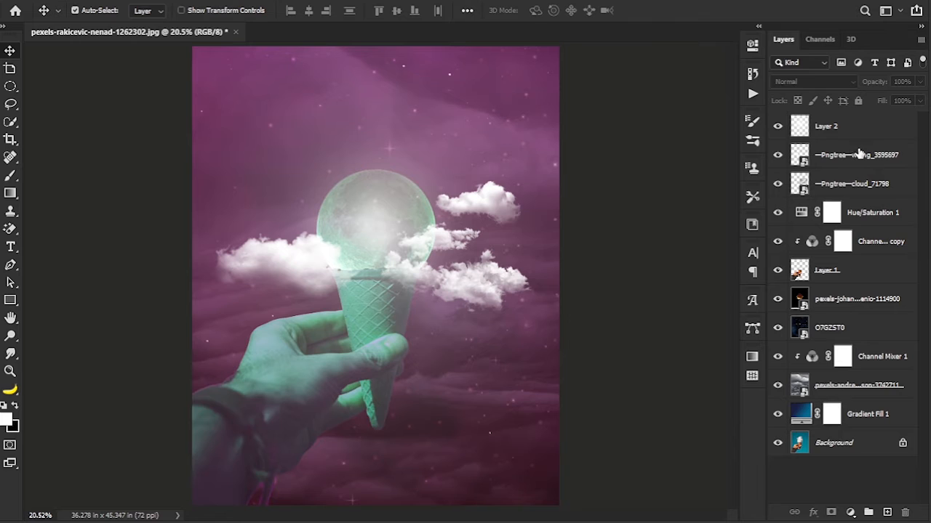
# Step: Create a new layer directly above the pexels-johannes-plenio-1114900 layer and choose a scattered star brush for painting
pyautogui.click(857, 129)
pyautogui.click(851, 302)
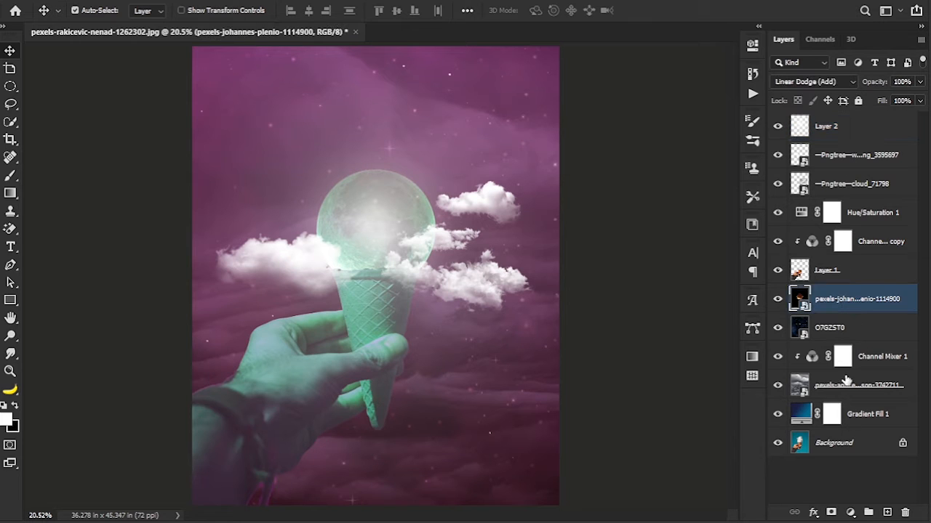
pyautogui.click(887, 513)
pyautogui.click(10, 176)
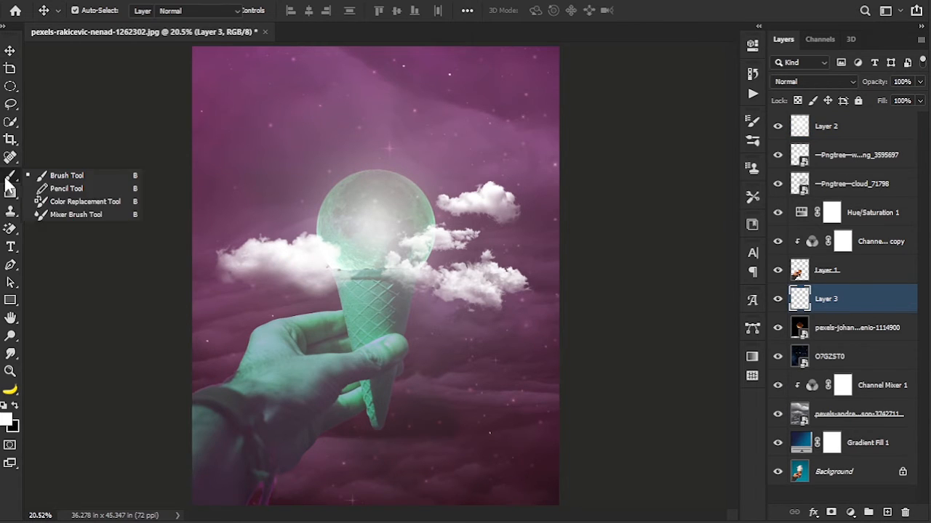
pyautogui.click(94, 11)
pyautogui.moveTo(194, 316); pyautogui.dragTo(193, 257)
pyautogui.doubleClick(127, 357)
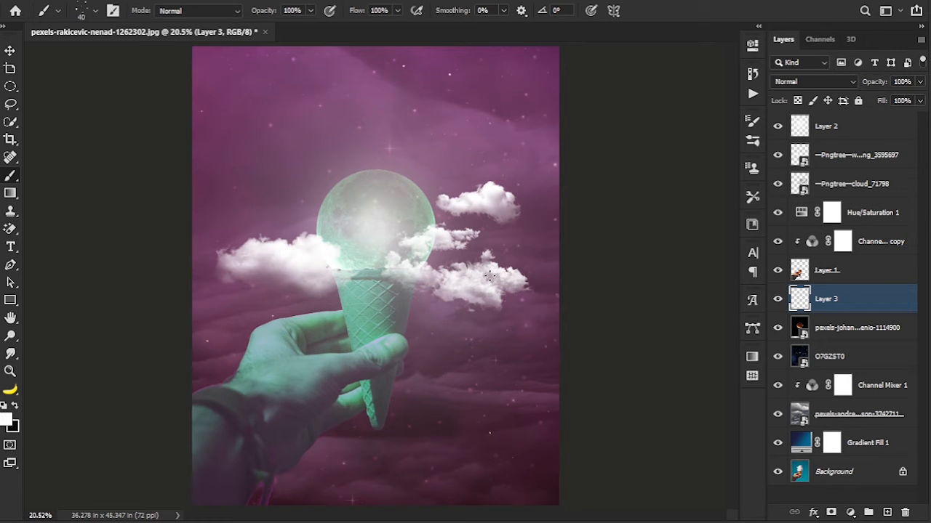
# Step: Paint scattered white stars across the upper sky on Layer 3 with the brush size at 147 px
pyautogui.moveTo(374, 210); pyautogui.dragTo(367, 80)
pyautogui.hotkey('ctrl', 'z')
pyautogui.moveTo(389, 151); pyautogui.dragTo(376, 152)
pyautogui.moveTo(382, 196); pyautogui.dragTo(386, 72)
pyautogui.hotkey('ctrl', 'z')
pyautogui.moveTo(497, 208); pyautogui.dragTo(472, 209)
pyautogui.moveTo(330, 96)
pyautogui.mouseDown()
pyautogui.moveTo(274, 128)
pyautogui.moveTo(250, 165)
pyautogui.mouseUp()
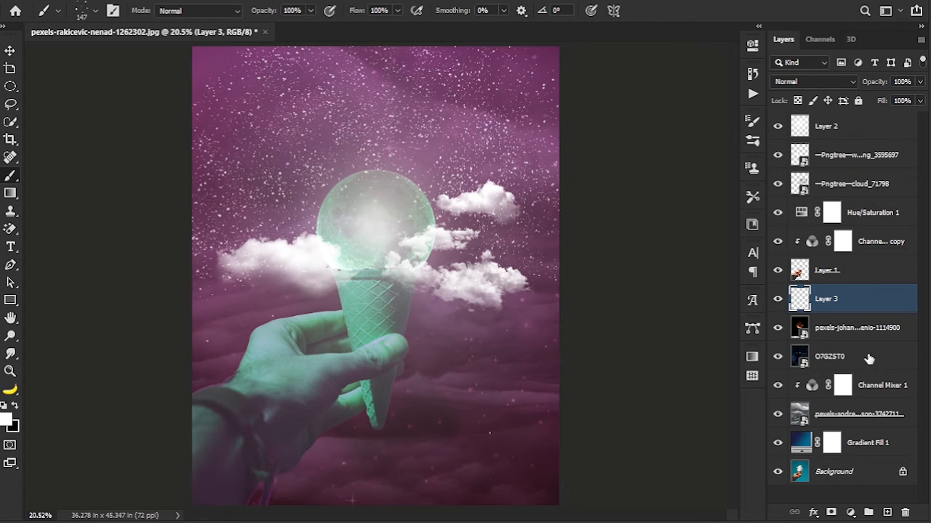
# Step: Add a layer mask to Layer 3 and prepare the Soft Round brush with black as the foreground colour
pyautogui.click(832, 512)
pyautogui.press('x')
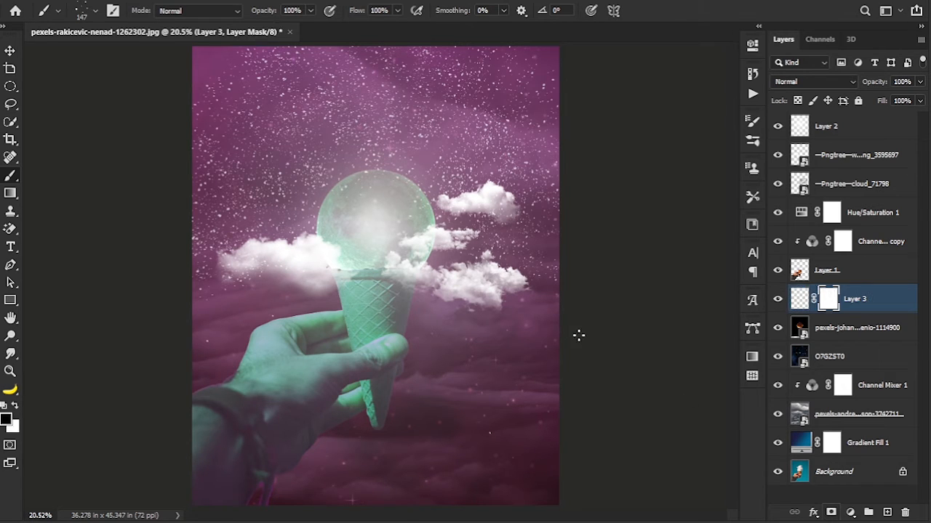
pyautogui.click(95, 13)
pyautogui.moveTo(194, 238); pyautogui.dragTo(196, 129)
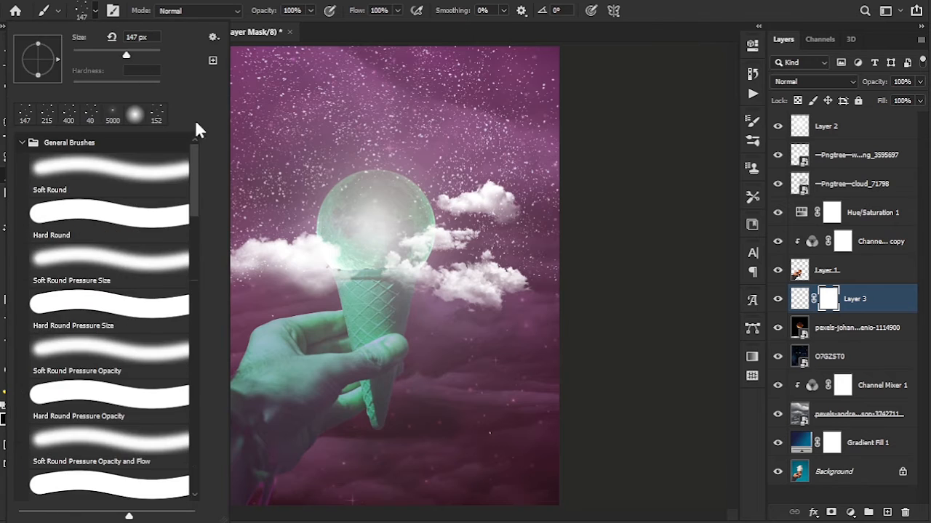
pyautogui.doubleClick(128, 167)
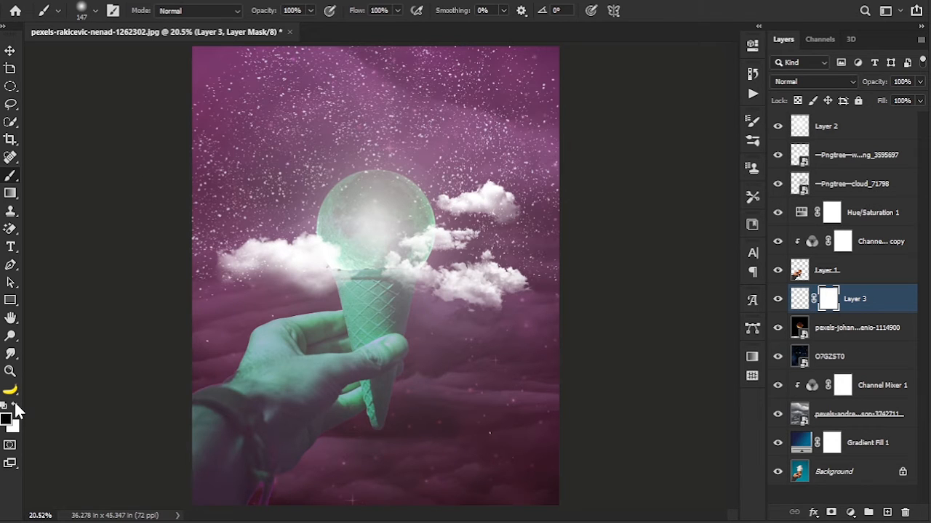
# Step: Fade parts of the star field on Layer 3's mask with a 722 px brush at reduced opacity, and set the layer opacity to 59%
pyautogui.moveTo(316, 239); pyautogui.dragTo(349, 250)
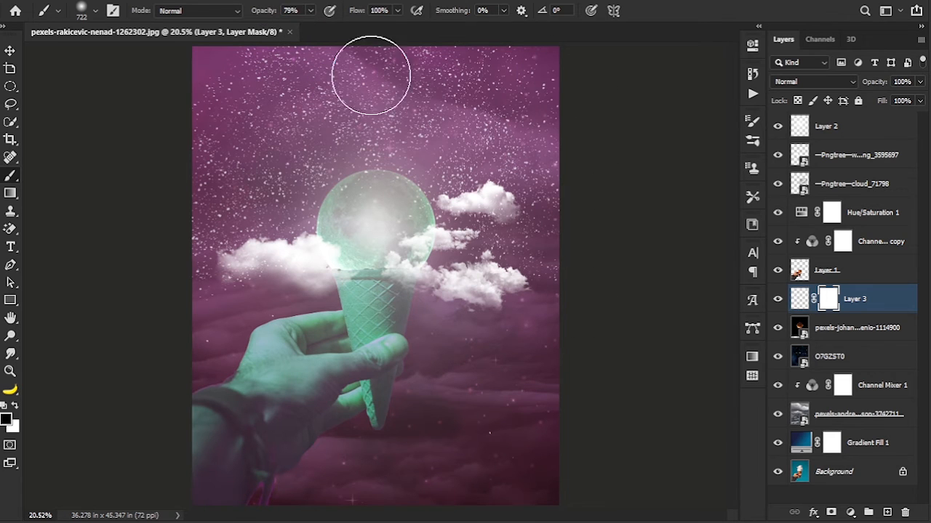
pyautogui.moveTo(178, 92); pyautogui.dragTo(176, 296)
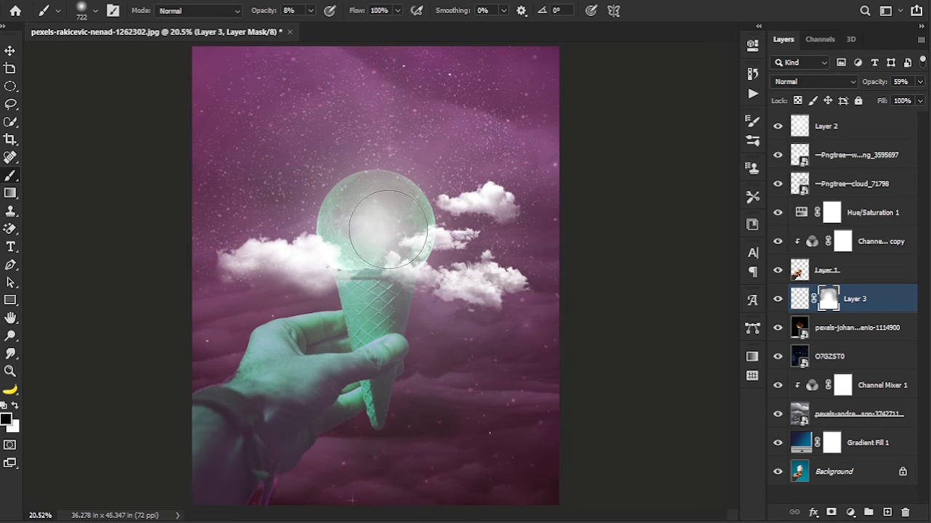
pyautogui.click(10, 51)
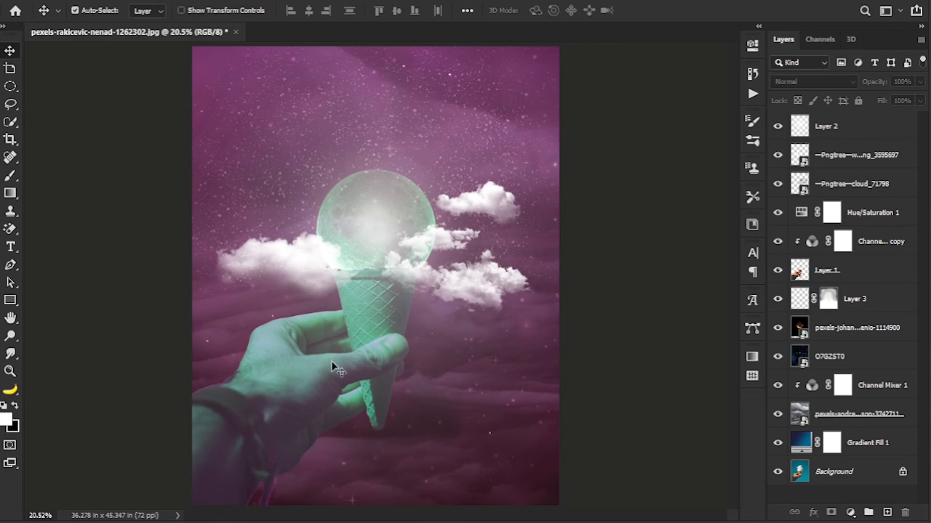
# Step: Add a layer mask to Layer 1 for cleaning up the fringed strands at the sleeve's lower edge
pyautogui.press('z')
pyautogui.moveTo(272, 453); pyautogui.dragTo(376, 439)
pyautogui.moveTo(376, 439); pyautogui.dragTo(420, 318)
pyautogui.moveTo(271, 422); pyautogui.dragTo(329, 406)
pyautogui.moveTo(314, 398); pyautogui.dragTo(328, 341)
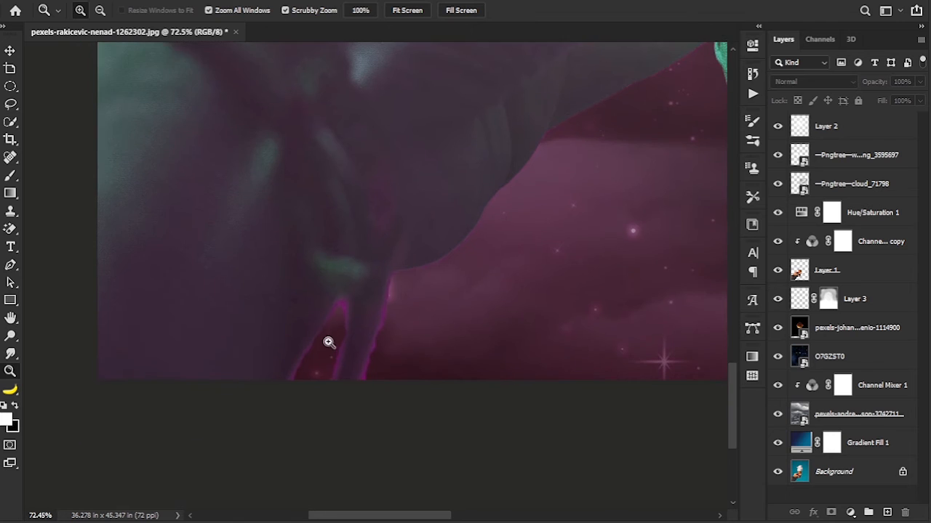
pyautogui.click(329, 342)
pyautogui.click(10, 176)
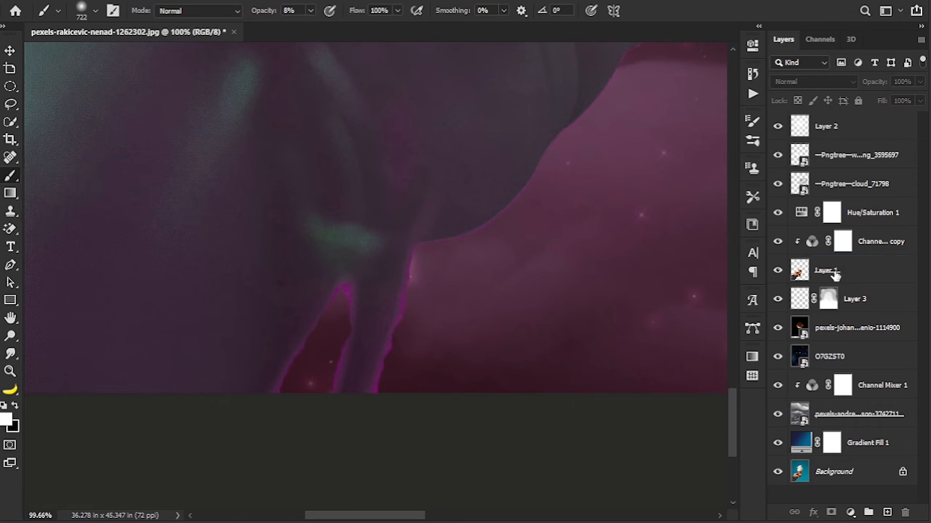
pyautogui.click(818, 270)
pyautogui.click(831, 513)
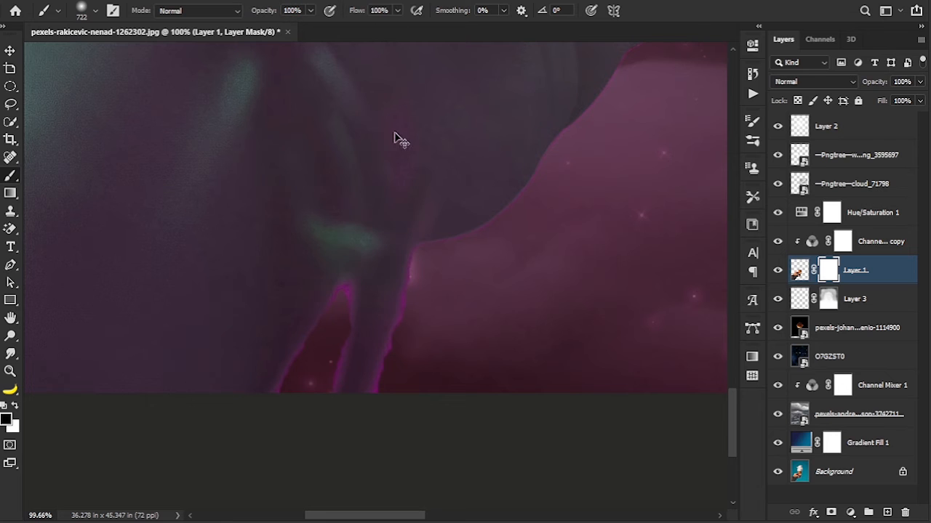
# Step: Mask out the purple-fringed strands below the sleeve on Layer 1 with a 94 px soft black brush at 100% opacity
pyautogui.moveTo(437, 287); pyautogui.dragTo(284, 296)
pyautogui.moveTo(355, 344)
pyautogui.mouseDown()
pyautogui.moveTo(458, 349)
pyautogui.moveTo(432, 347)
pyautogui.moveTo(334, 388)
pyautogui.moveTo(385, 360)
pyautogui.moveTo(408, 298)
pyautogui.moveTo(390, 313)
pyautogui.moveTo(420, 315)
pyautogui.moveTo(389, 331)
pyautogui.mouseUp()
pyautogui.hotkey('ctrl', 'z')
pyautogui.hotkey('ctrl', 'z')
pyautogui.moveTo(392, 396)
pyautogui.mouseDown()
pyautogui.moveTo(357, 384)
pyautogui.moveTo(406, 349)
pyautogui.moveTo(395, 302)
pyautogui.moveTo(373, 346)
pyautogui.moveTo(369, 319)
pyautogui.moveTo(408, 277)
pyautogui.moveTo(413, 291)
pyautogui.moveTo(348, 314)
pyautogui.moveTo(317, 360)
pyautogui.mouseUp()
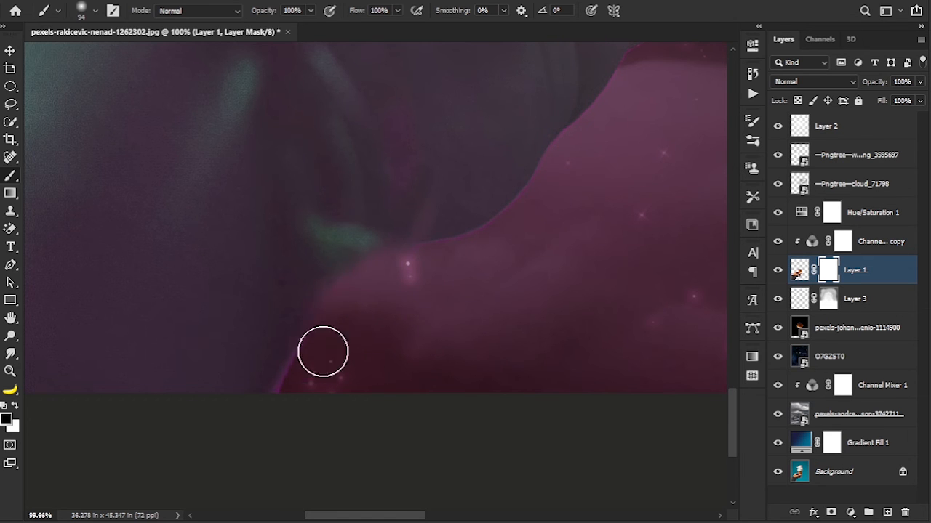
# Step: Clean up the remaining arm and hand edges on Layer 1's mask with a 44 px soft brush and review the whole composite
pyautogui.moveTo(441, 306); pyautogui.dragTo(354, 426)
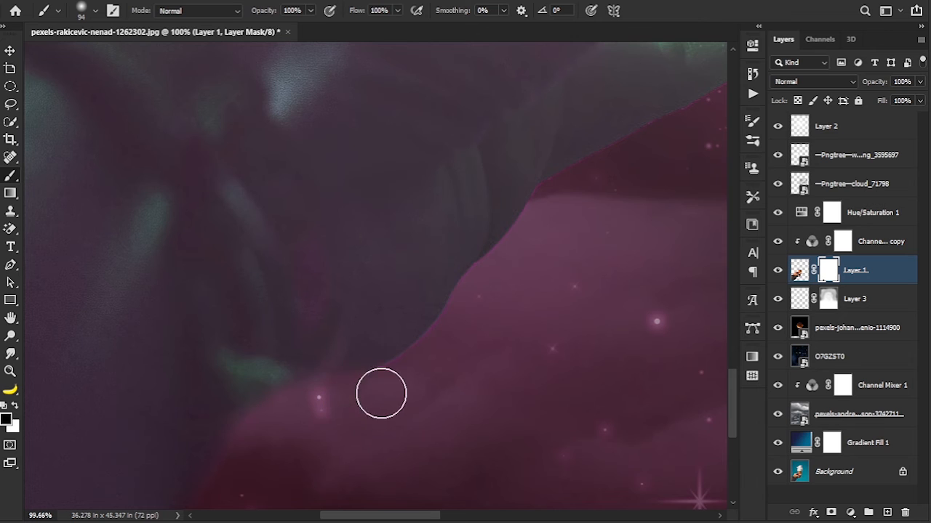
pyautogui.moveTo(536, 322)
pyautogui.mouseDown()
pyautogui.moveTo(351, 384)
pyautogui.moveTo(133, 317)
pyautogui.moveTo(375, 297)
pyautogui.moveTo(356, 349)
pyautogui.moveTo(397, 328)
pyautogui.moveTo(477, 311)
pyautogui.moveTo(515, 281)
pyautogui.moveTo(495, 282)
pyautogui.mouseUp()
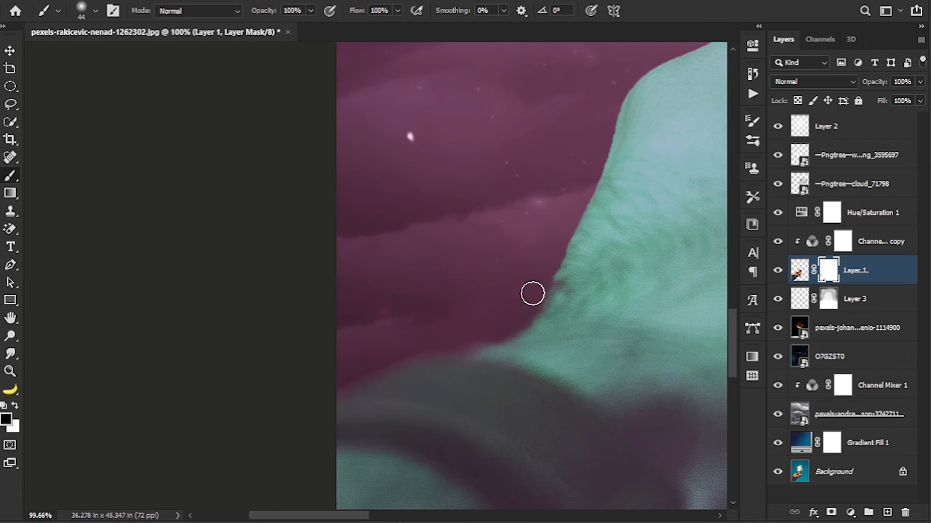
pyautogui.moveTo(555, 238); pyautogui.dragTo(130, 325)
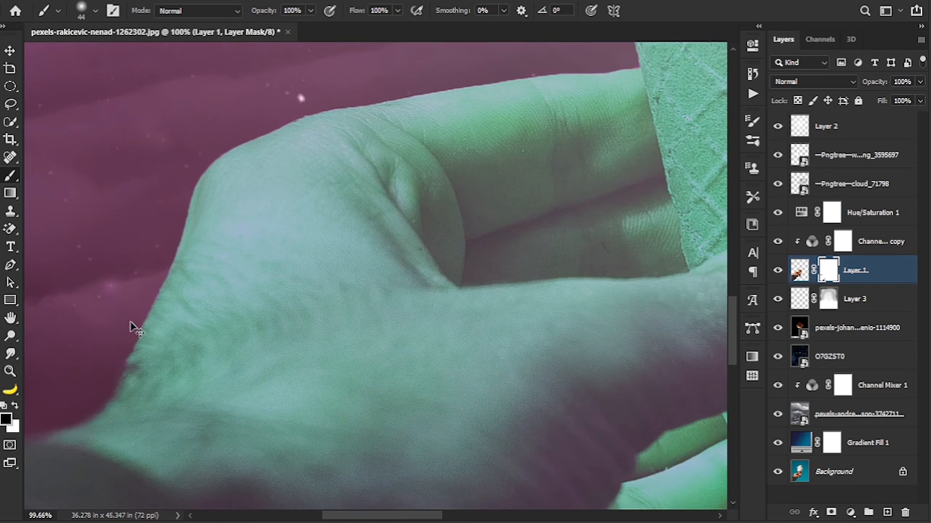
pyautogui.hotkey('ctrl', '0')
pyautogui.moveTo(226, 437); pyautogui.dragTo(365, 328)
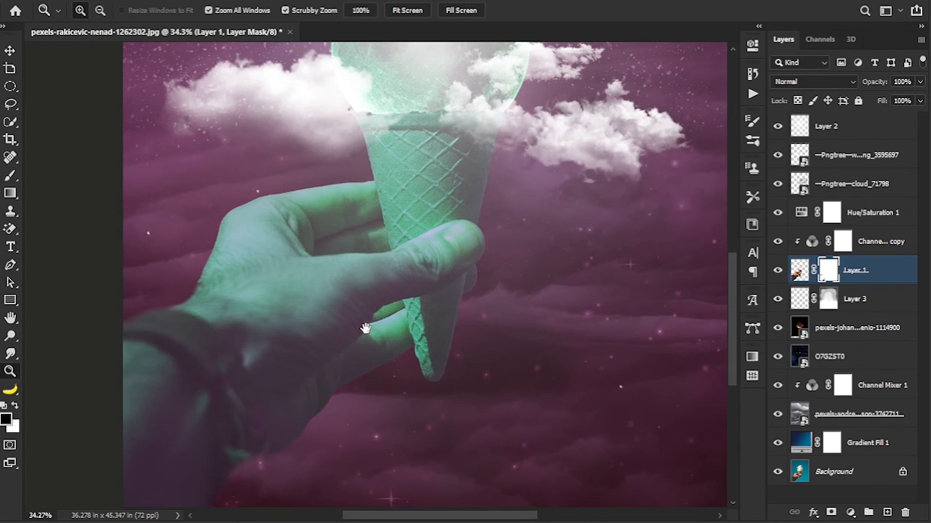
pyautogui.moveTo(441, 332); pyautogui.dragTo(380, 397)
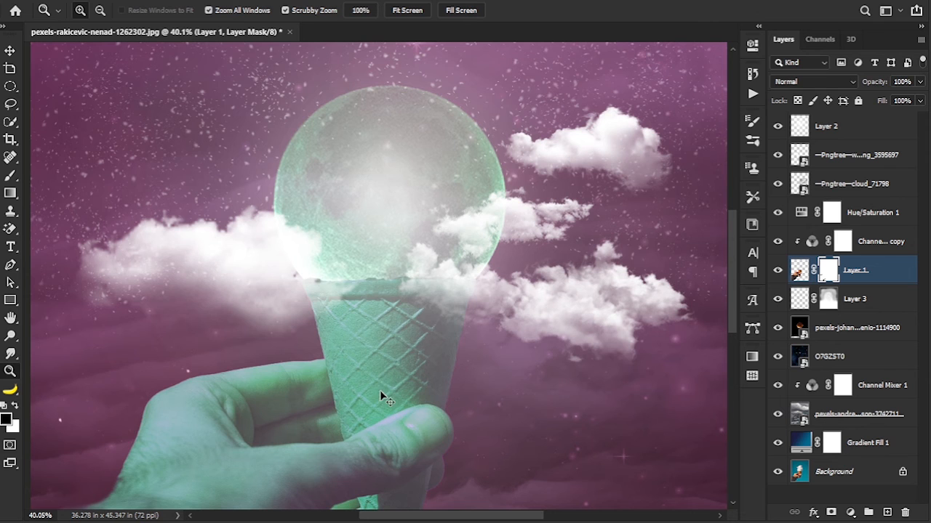
pyautogui.hotkey('ctrl', '0')
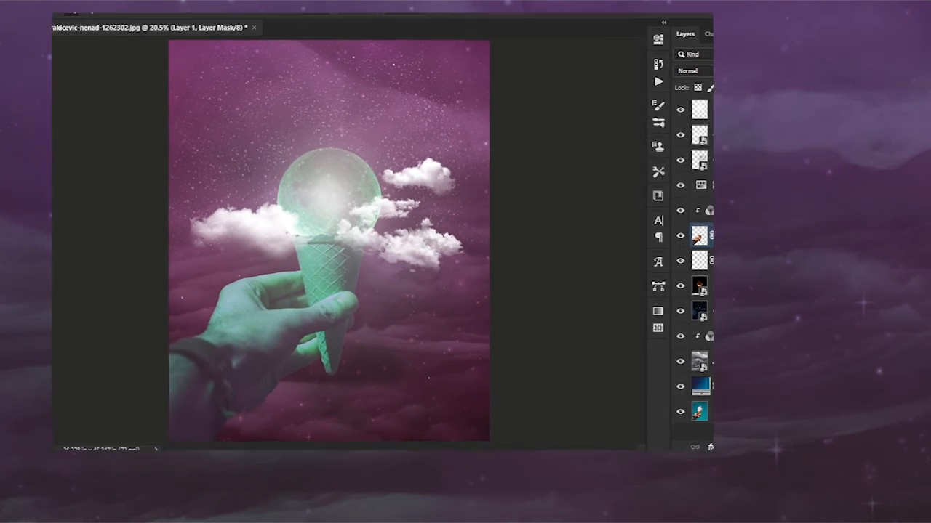